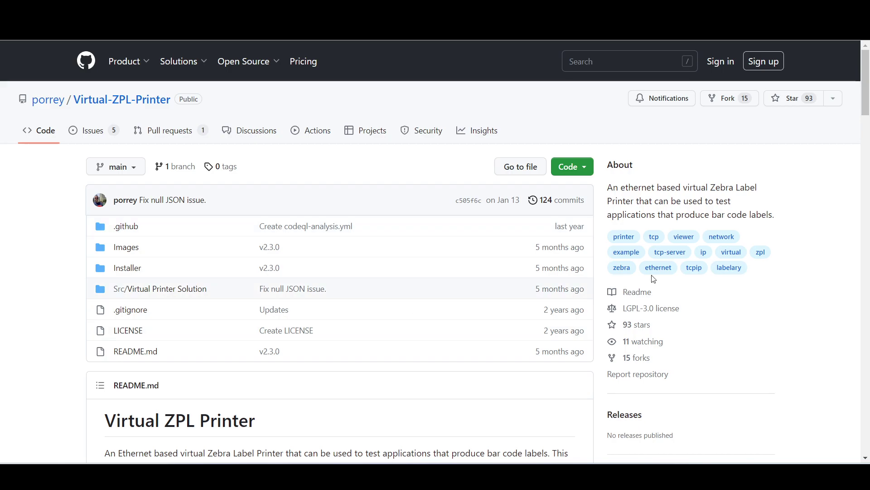
# - Scroll to the README's Latest Release installer section, then minimize the browser to reveal the desktop
pyautogui.moveTo(868, 94); pyautogui.dragTo(868, 138)
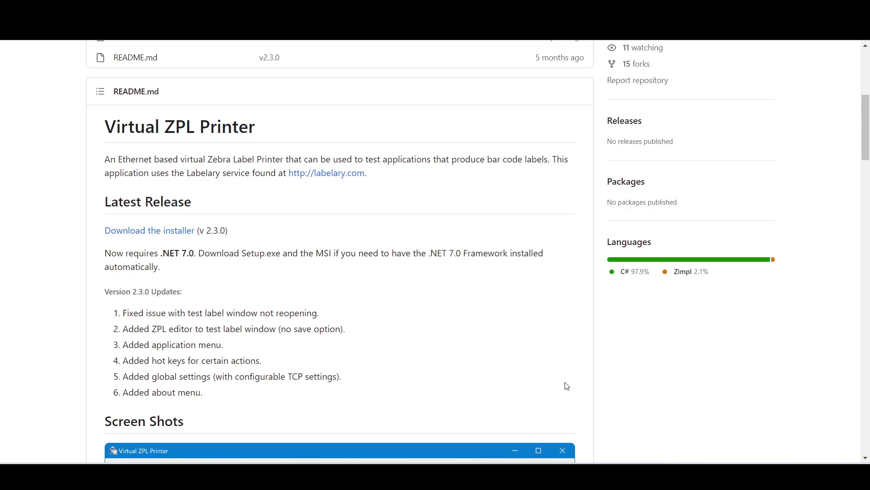
pyautogui.click(502, 462)
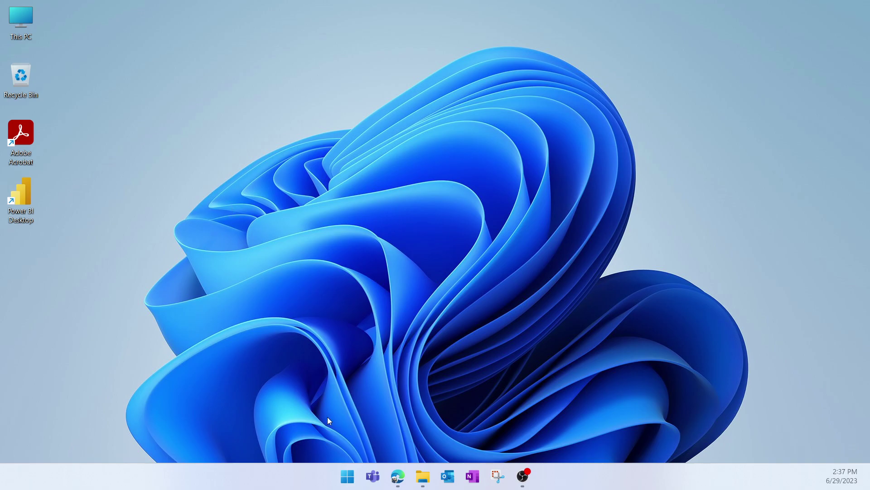
# - Open Printers & scanners via a Start search for 'pri' and choose to add a printer manually
pyautogui.click(348, 475)
pyautogui.write('pri')
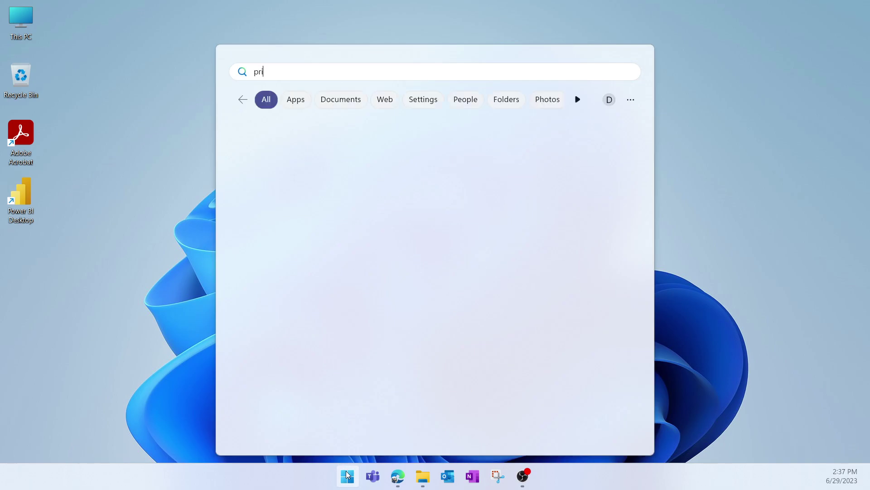
pyautogui.press('Return')
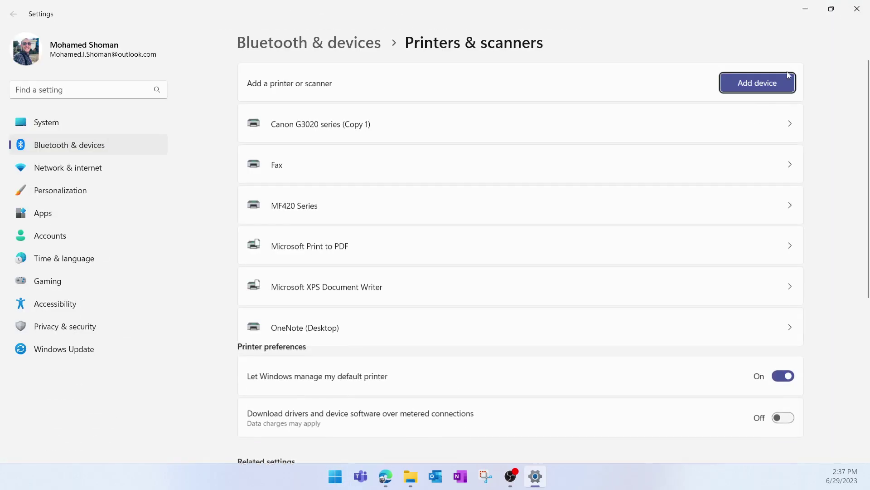
pyautogui.click(766, 83)
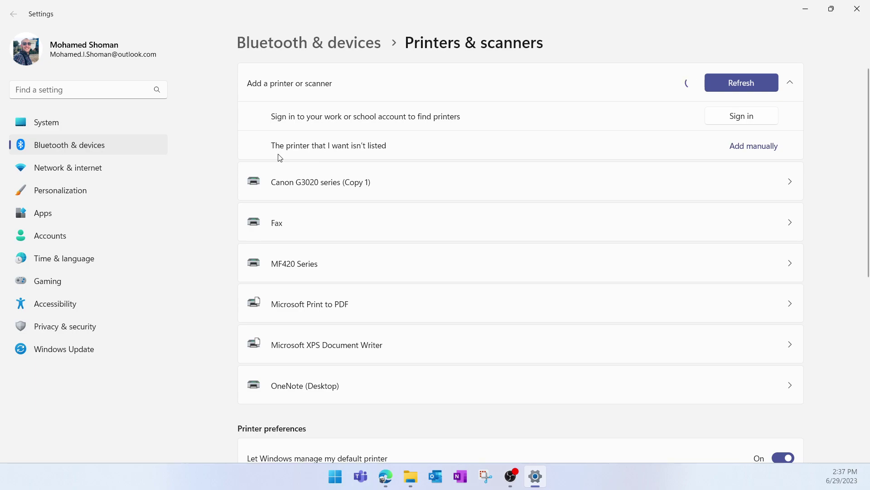
pyautogui.click(741, 155)
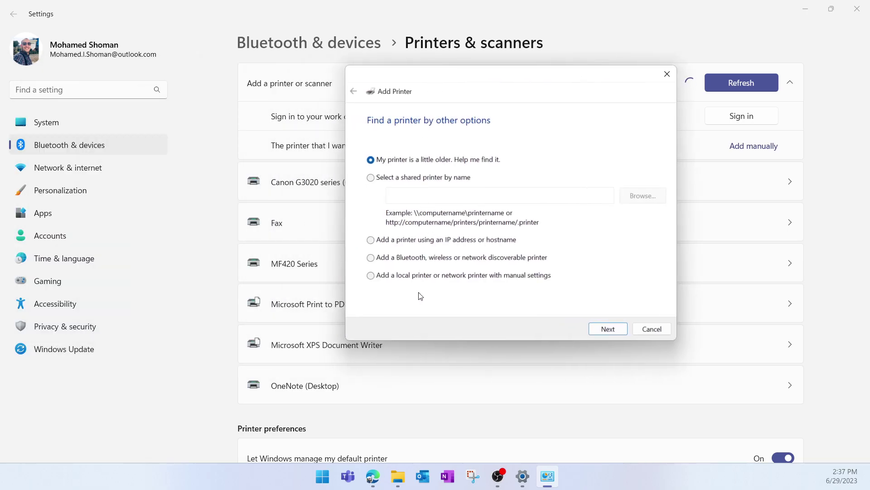
# - Create a new Standard TCP/IP printer port for hostname 127.0.0.1 using manual settings
pyautogui.click(474, 276)
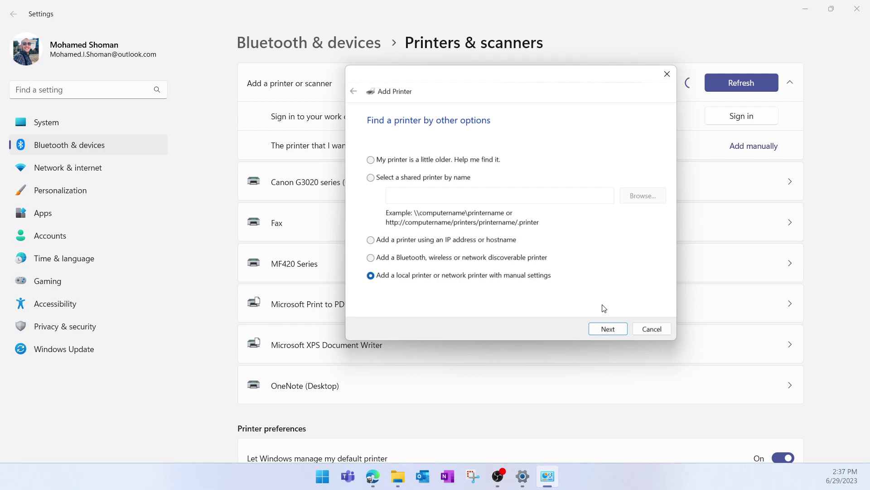
pyautogui.click(608, 330)
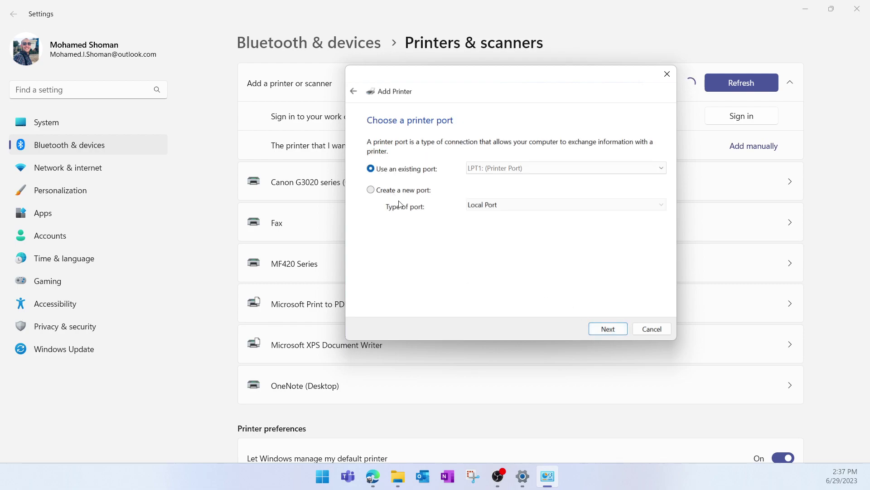
pyautogui.click(399, 201)
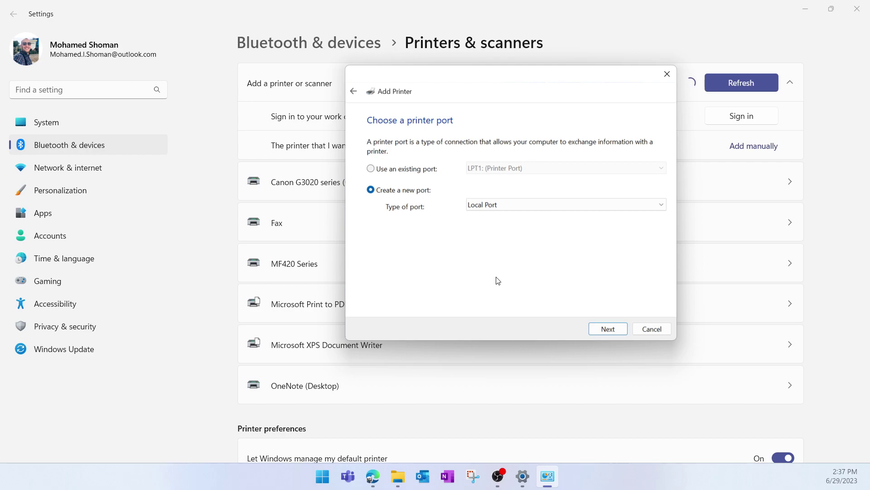
pyautogui.click(483, 205)
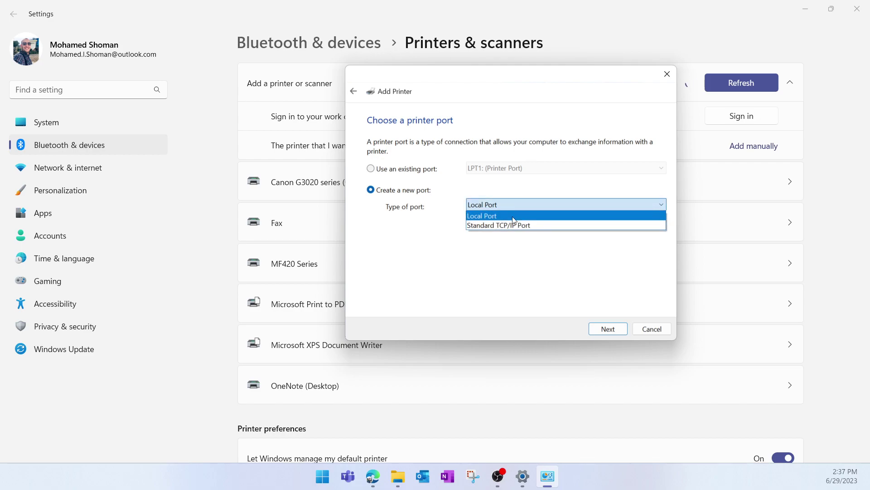
pyautogui.click(489, 225)
pyautogui.click(608, 329)
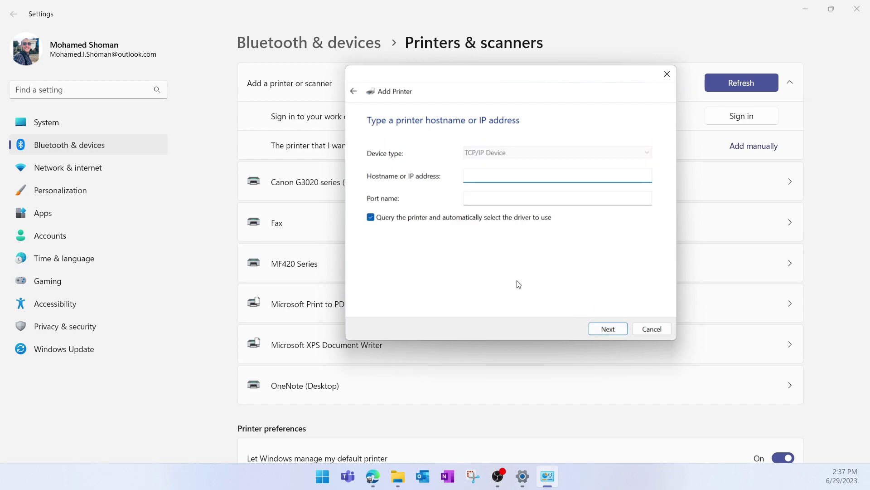
pyautogui.write('127.0.0.1')
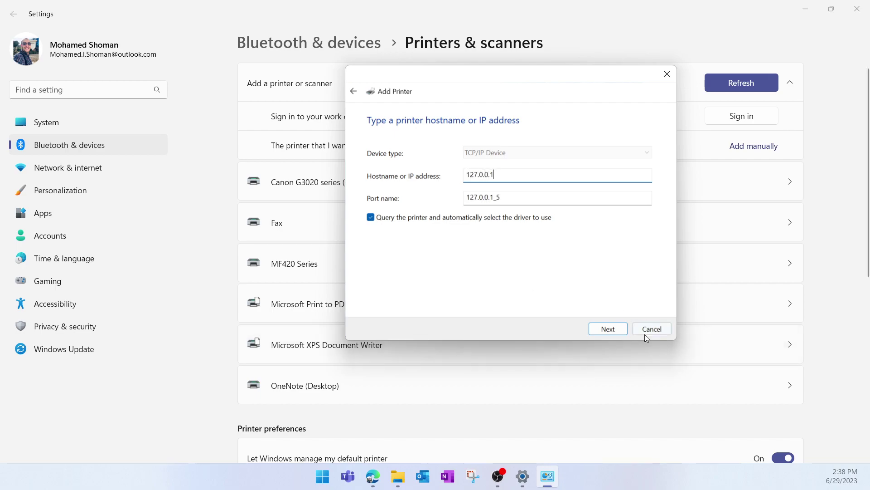
pyautogui.click(606, 329)
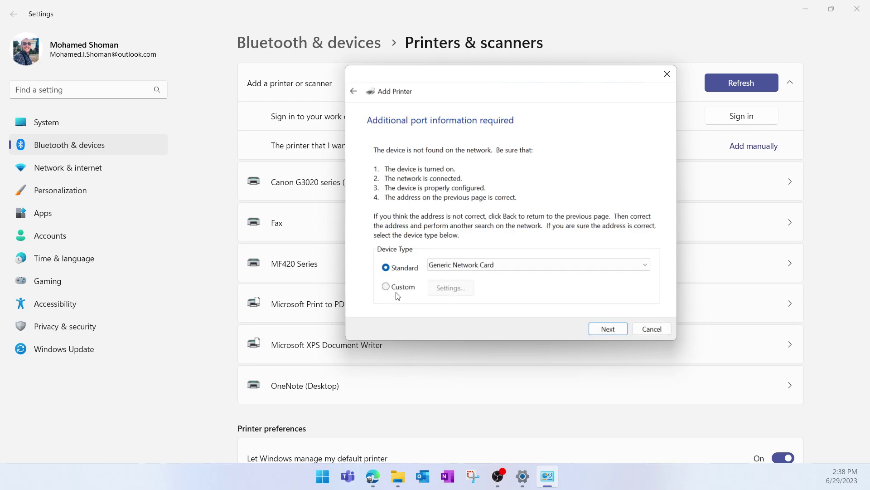
# - Set the port device type to Custom and use the Generic / Text Only driver
pyautogui.click(401, 289)
pyautogui.click(608, 329)
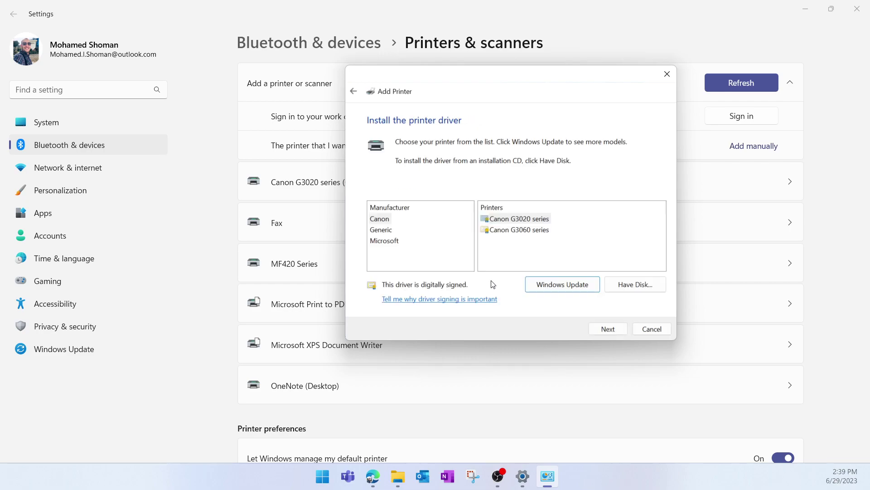
pyautogui.click(383, 232)
pyautogui.click(521, 221)
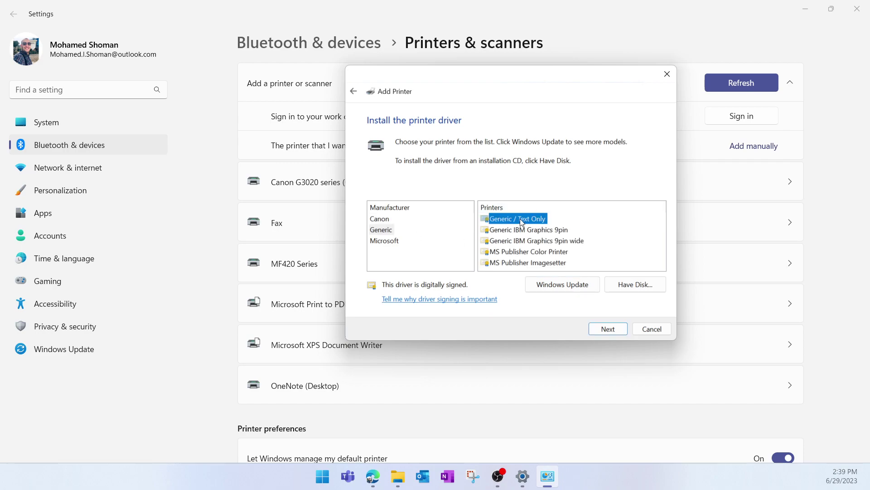
pyautogui.click(608, 327)
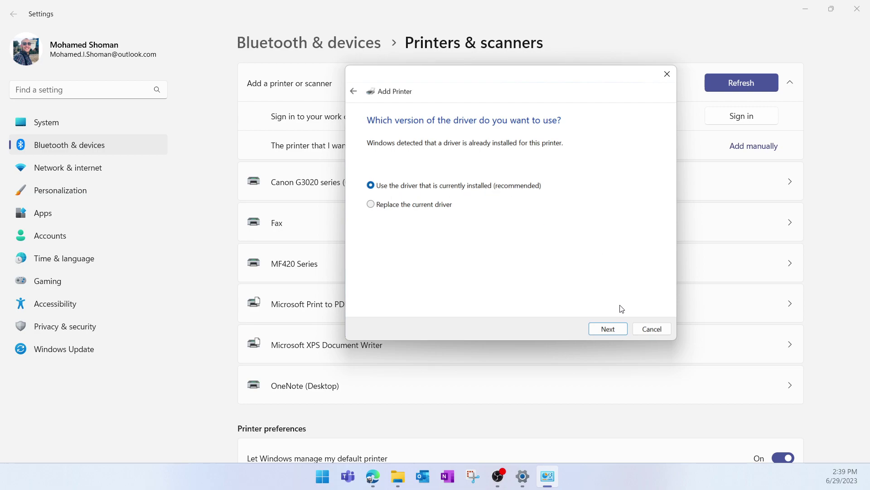
pyautogui.click(607, 328)
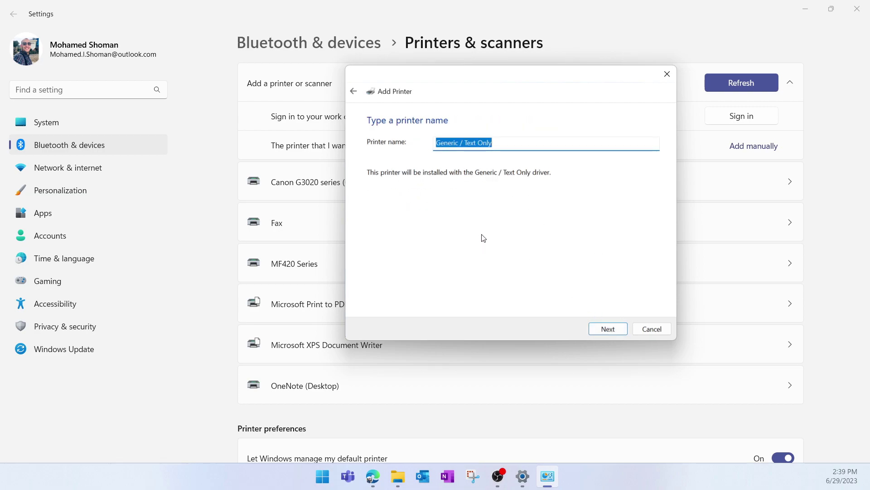
# - Name the printer 'Local ZPL printer', leave it unshared, and finish the wizard
pyautogui.write('Local ')
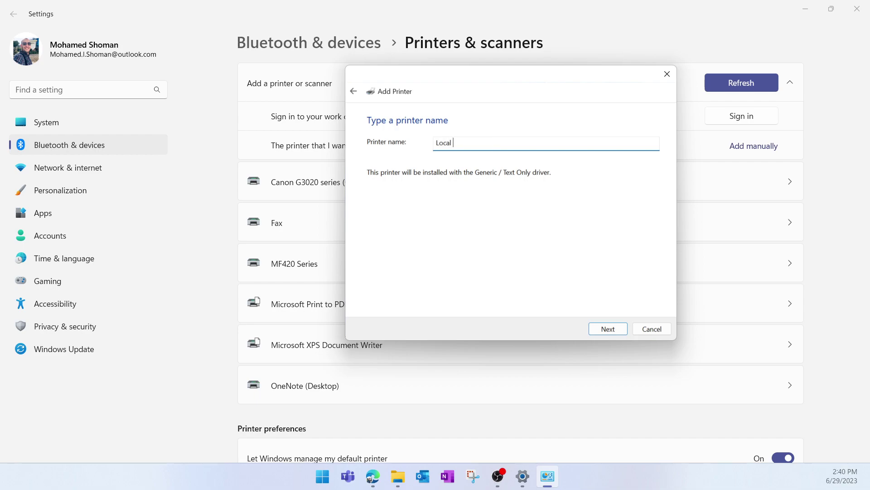
pyautogui.write('ZPL pritner')
pyautogui.press('BackSpace')
pyautogui.press('BackSpace')
pyautogui.press('BackSpace')
pyautogui.press('BackSpace')
pyautogui.write('nter')
pyautogui.click(608, 329)
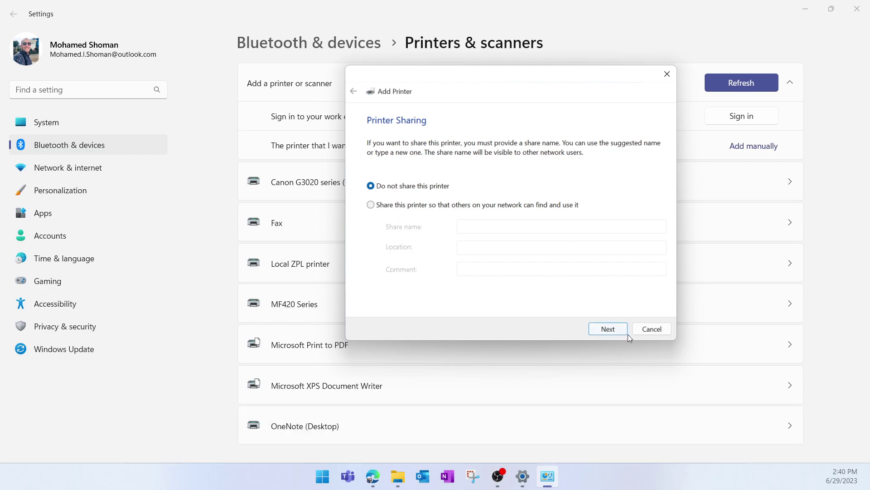
pyautogui.click(608, 329)
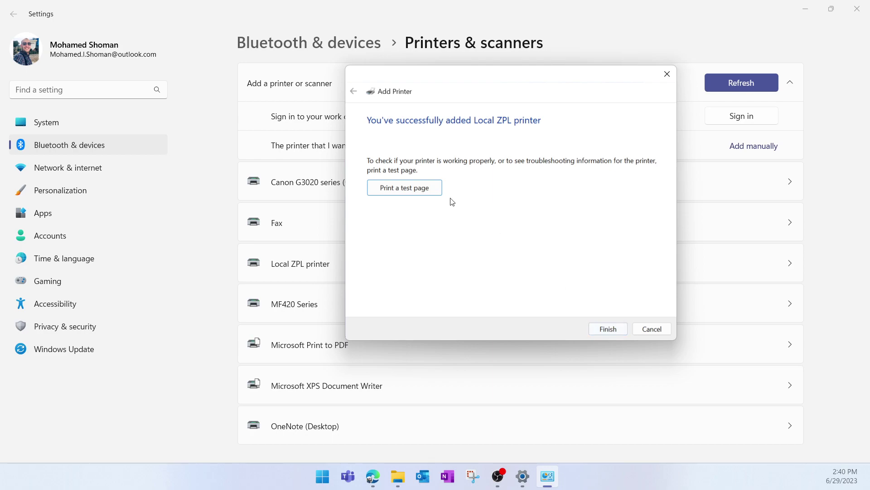
pyautogui.click(610, 328)
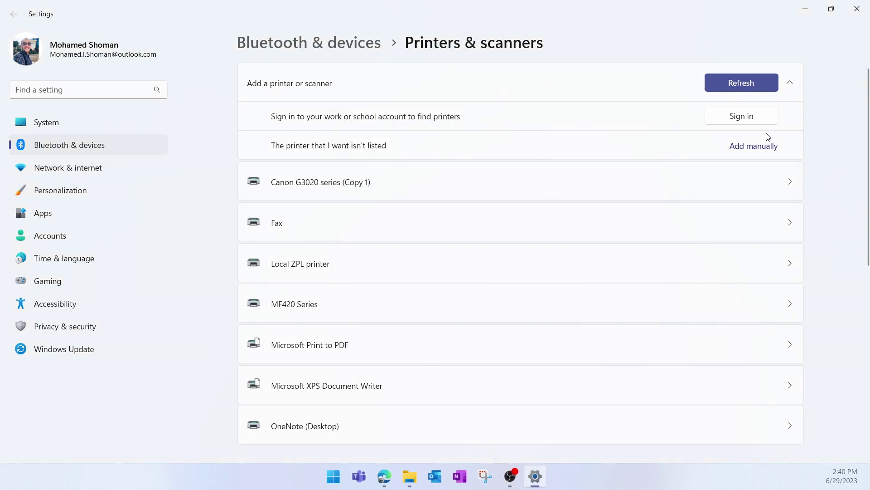
# - Refresh the Printers & scanners list so Local ZPL printer appears
pyautogui.click(739, 82)
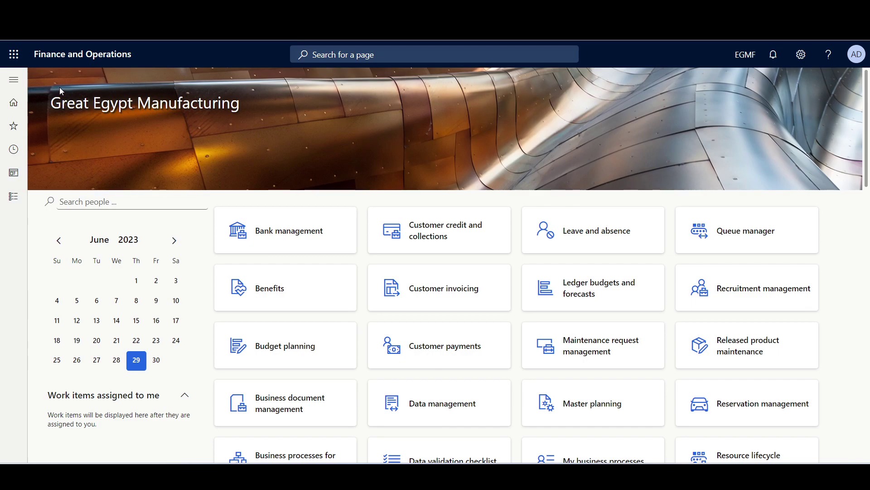
# - Go to Organization administration > Setup > Network printers and review the routing agent installer languages
pyautogui.click(14, 80)
pyautogui.scroll(-10, 140, 295)
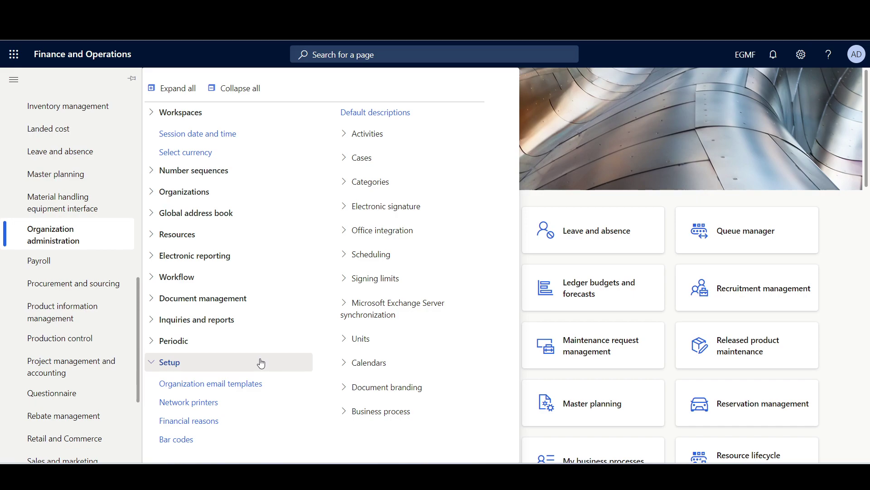
pyautogui.click(213, 403)
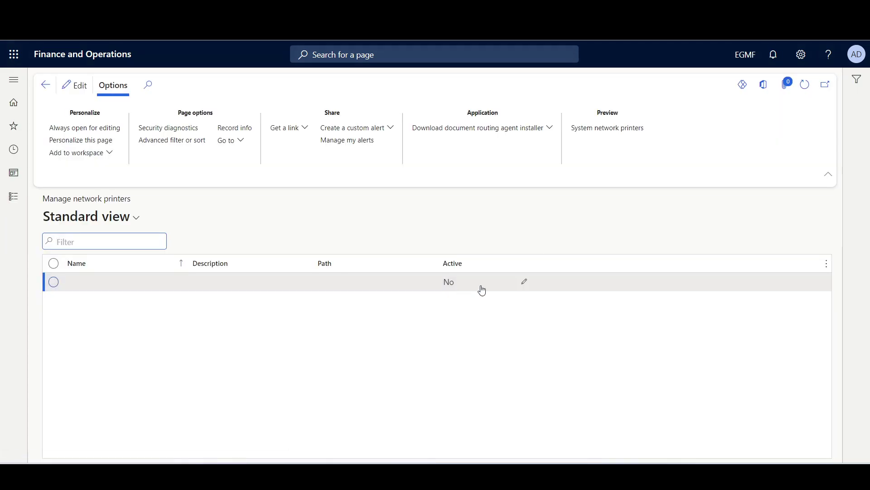
pyautogui.click(464, 132)
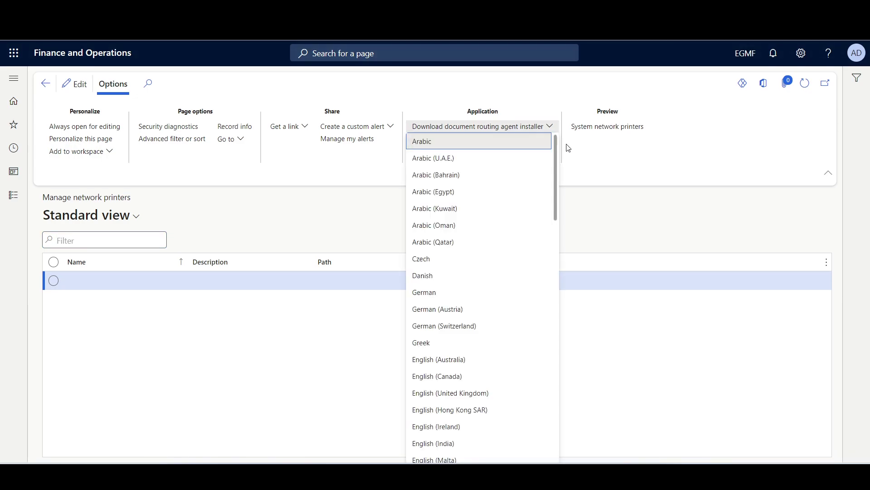
pyautogui.scroll(-1, 552, 156)
pyautogui.moveTo(561, 170); pyautogui.dragTo(564, 215)
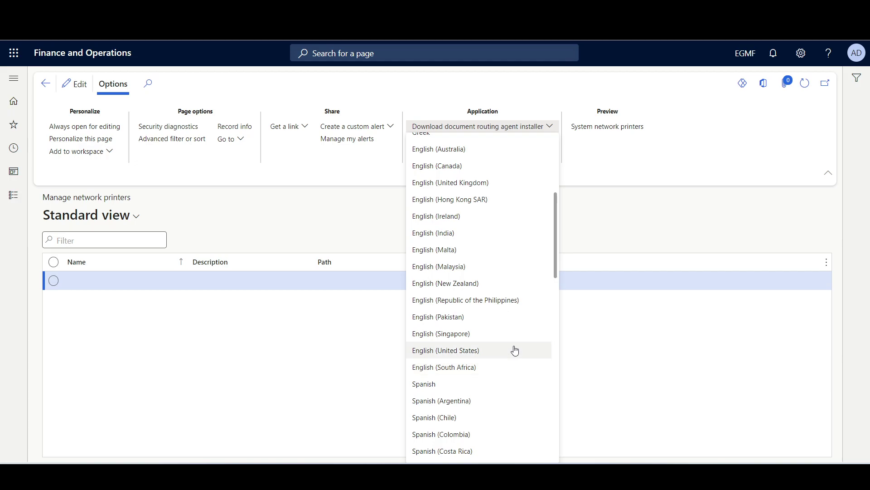
pyautogui.click(375, 352)
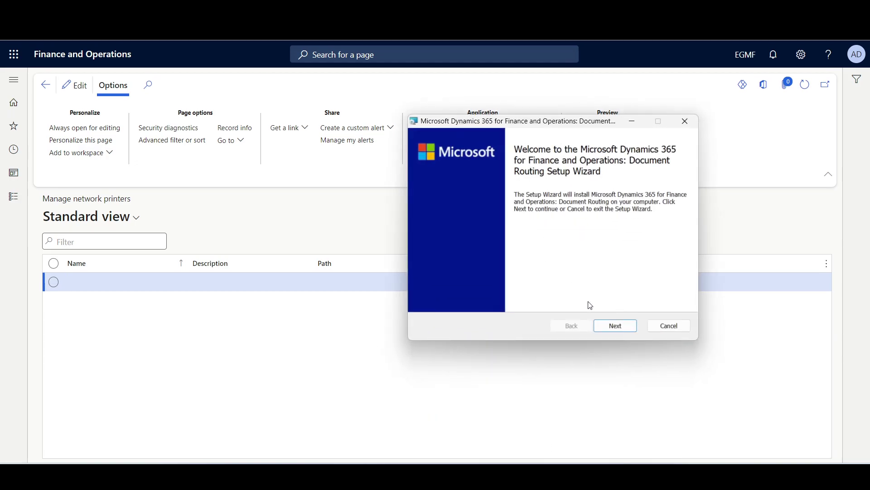
# - Install the Document Routing agent, accepting the license and default folder
pyautogui.click(614, 327)
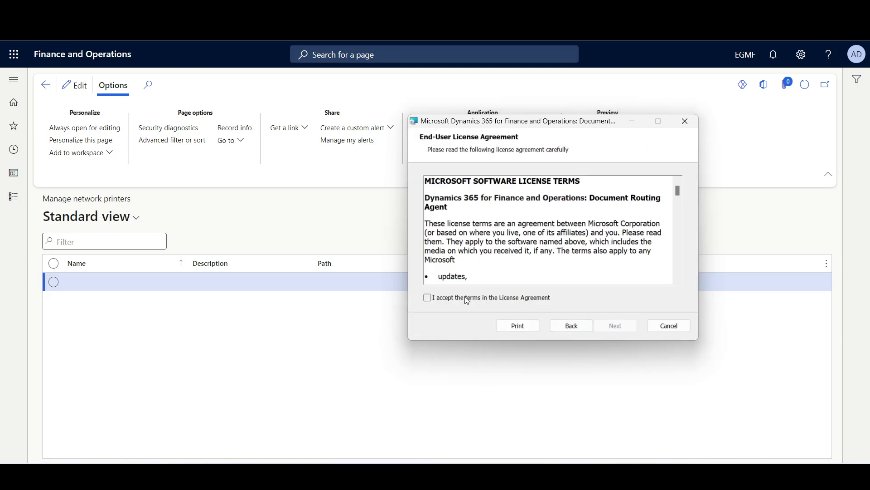
pyautogui.click(467, 300)
pyautogui.click(616, 325)
pyautogui.click(615, 325)
pyautogui.click(615, 324)
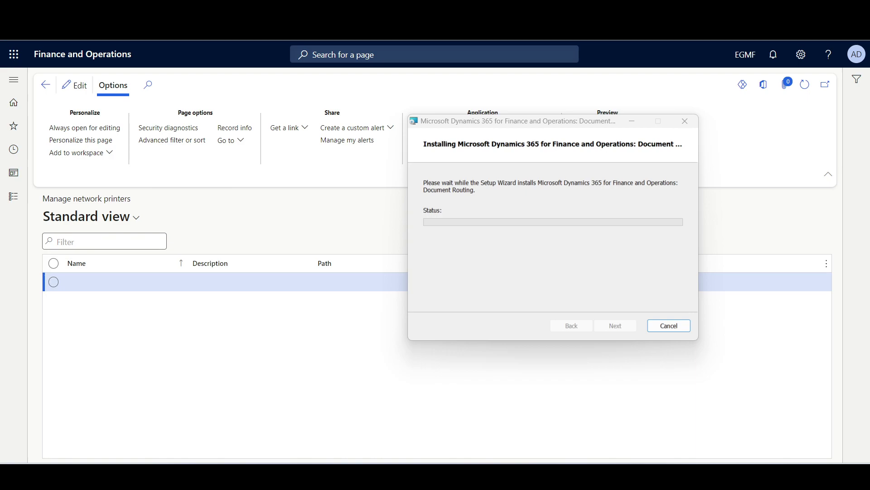
pyautogui.moveTo(498, 128); pyautogui.dragTo(356, 131)
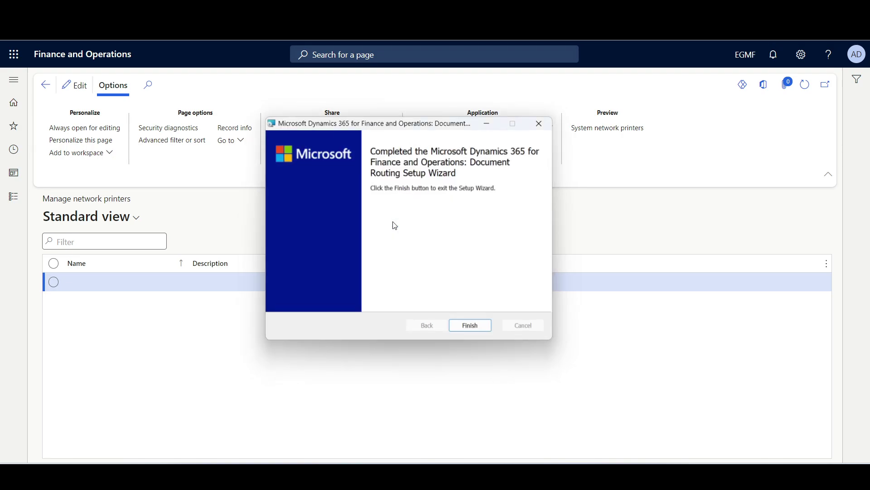
pyautogui.click(470, 326)
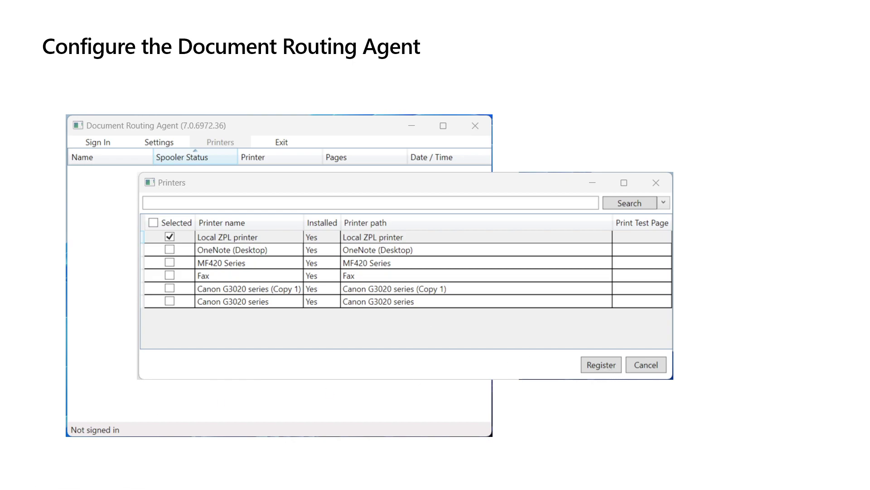
# - Advance the slideshow to the network printers slide listing Local ZPL printer
pyautogui.press('Right')
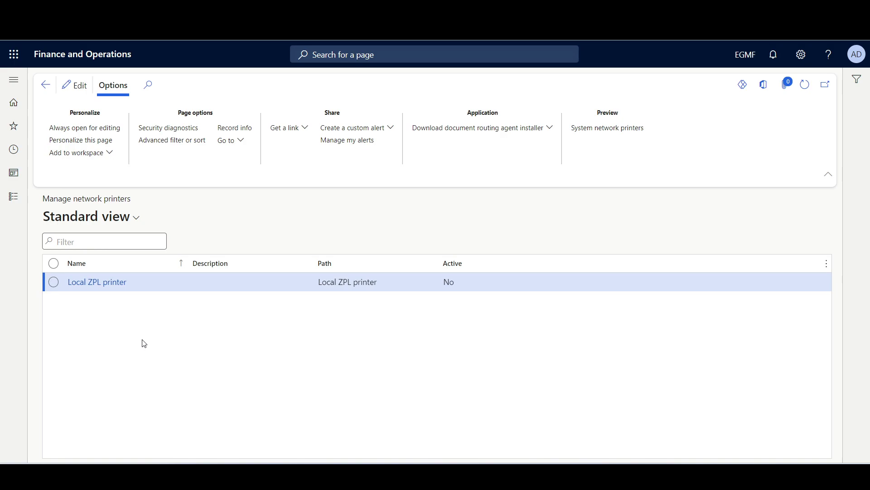
# - Set Local ZPL printer's Active field to Yes and save the record
pyautogui.click(74, 85)
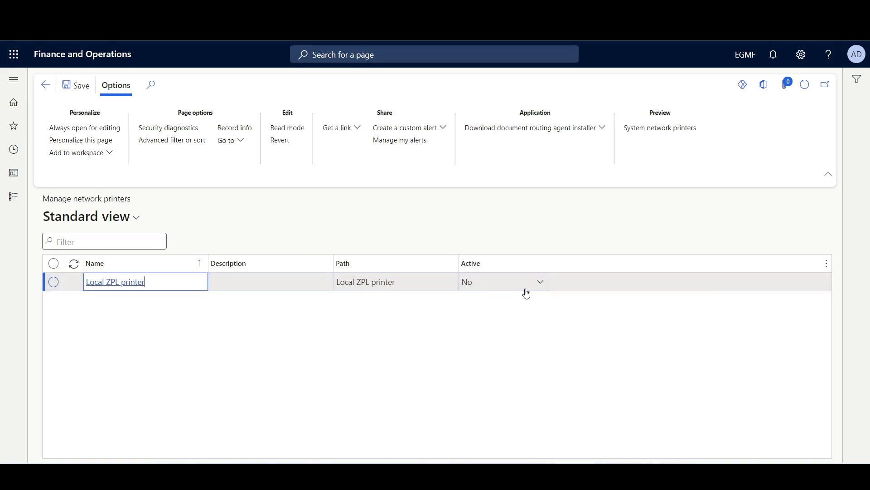
pyautogui.click(538, 283)
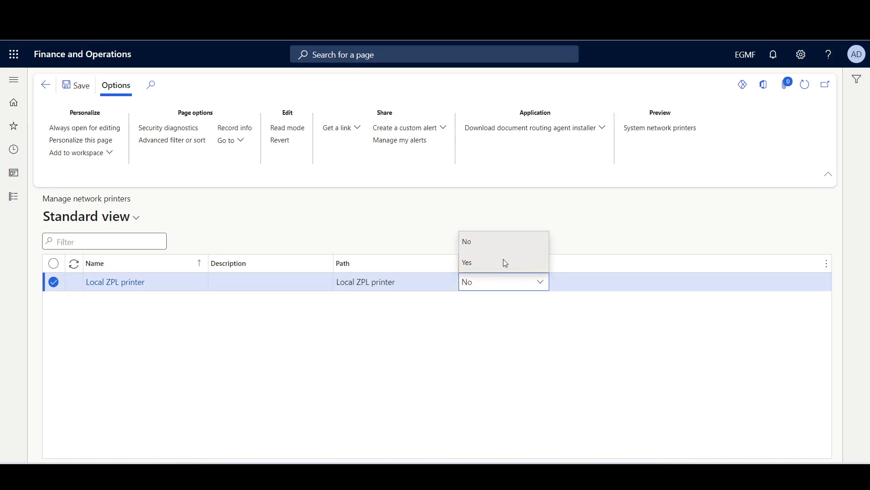
pyautogui.click(478, 267)
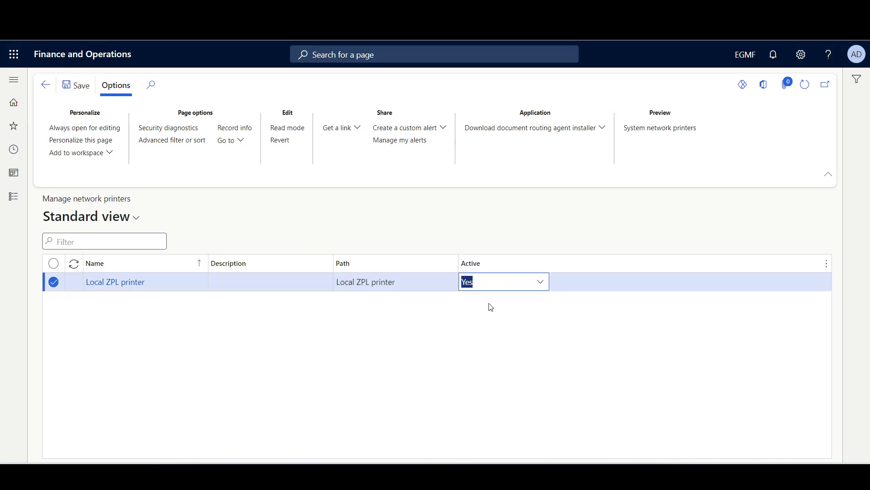
pyautogui.click(70, 90)
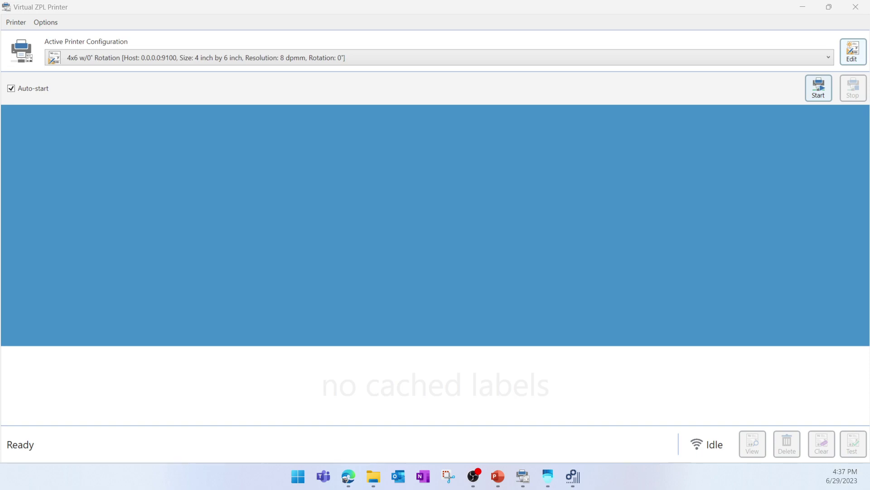
pyautogui.click(426, 54)
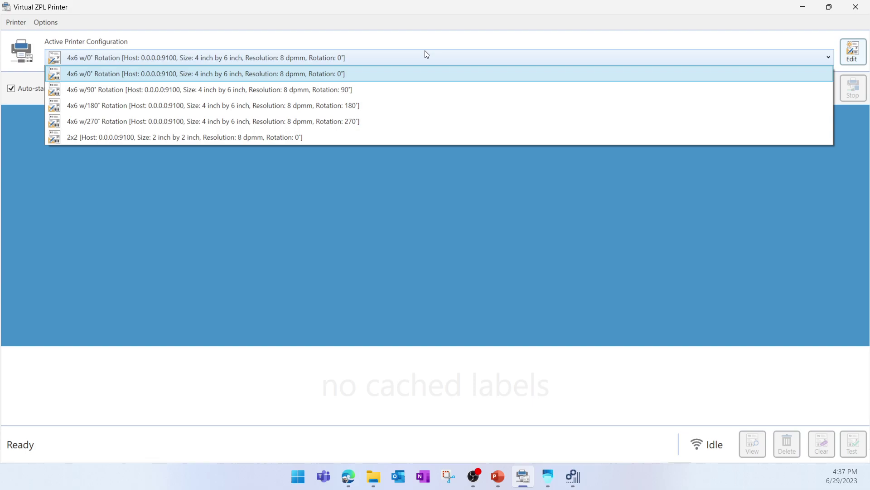
pyautogui.click(498, 75)
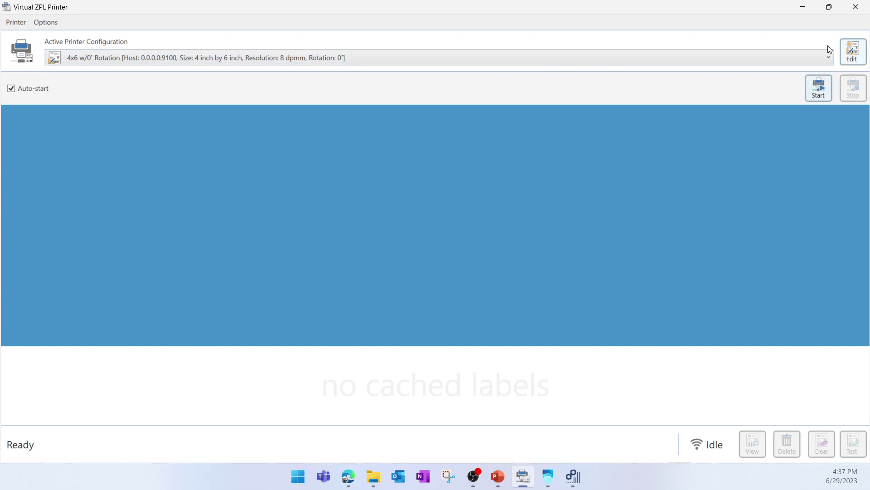
pyautogui.click(853, 52)
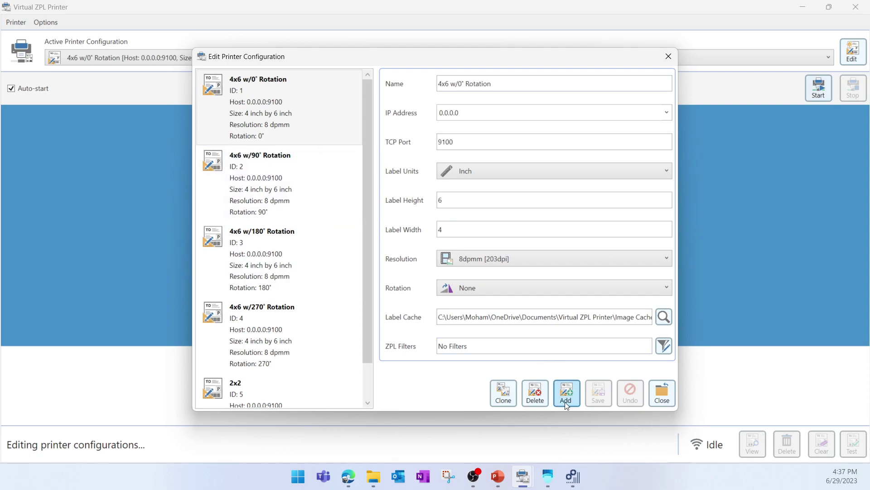
pyautogui.click(660, 394)
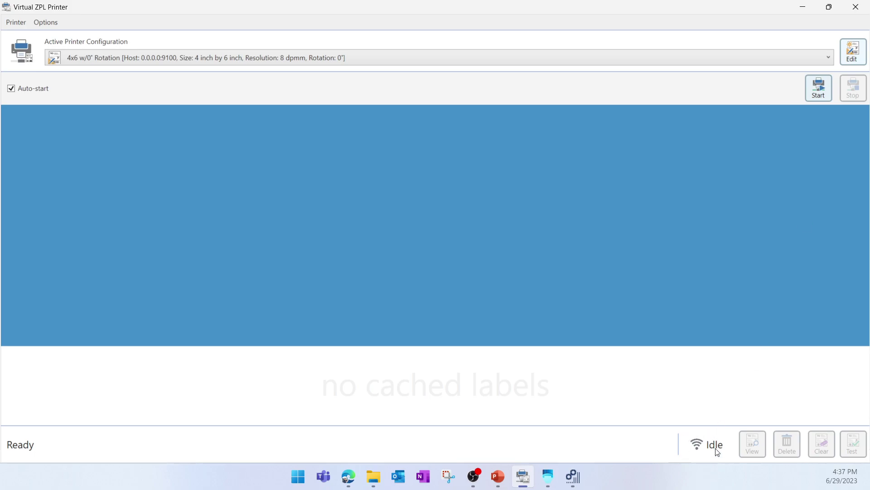
# - Start the Virtual ZPL Printer listening and send it a 4x6 USPS shipping test label
pyautogui.click(819, 87)
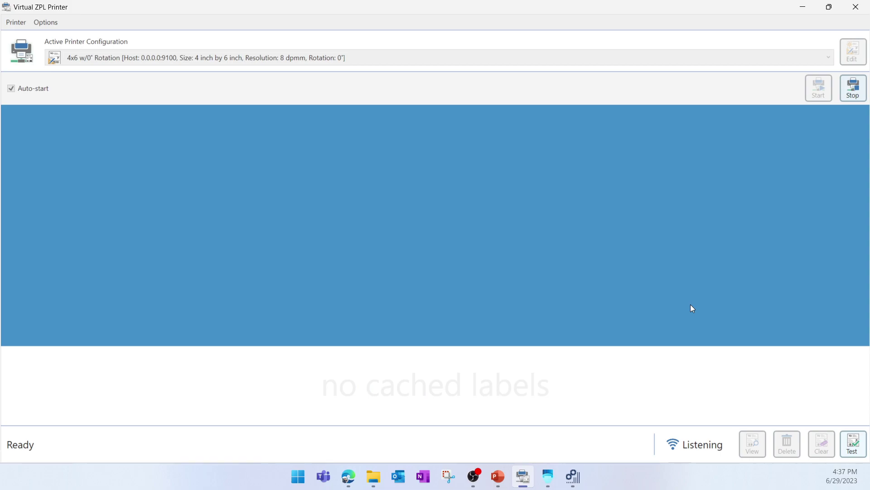
pyautogui.click(853, 443)
pyautogui.click(485, 215)
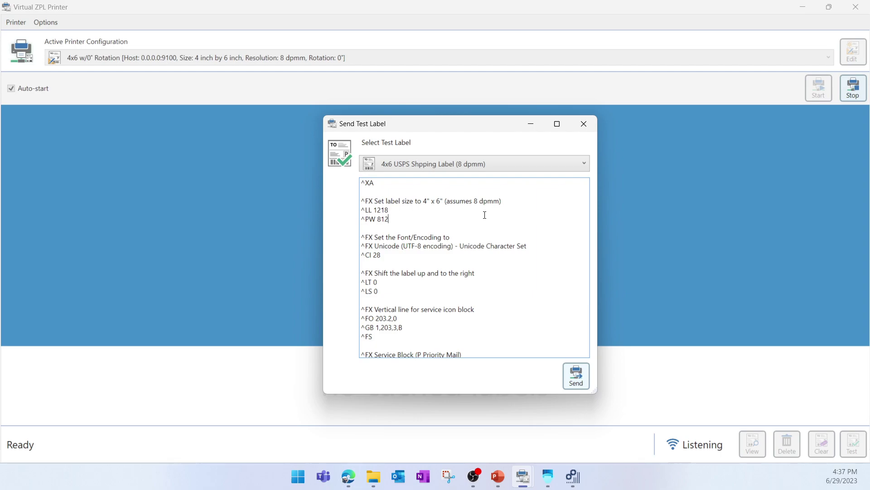
pyautogui.click(494, 163)
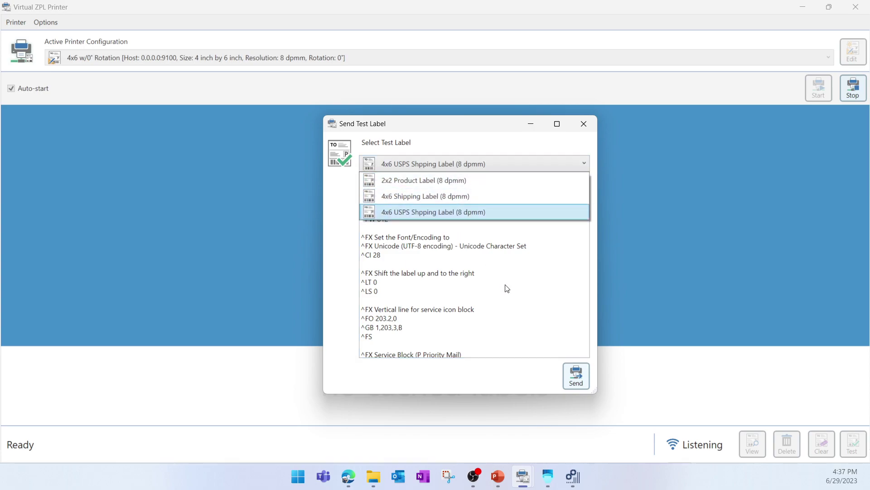
pyautogui.click(532, 303)
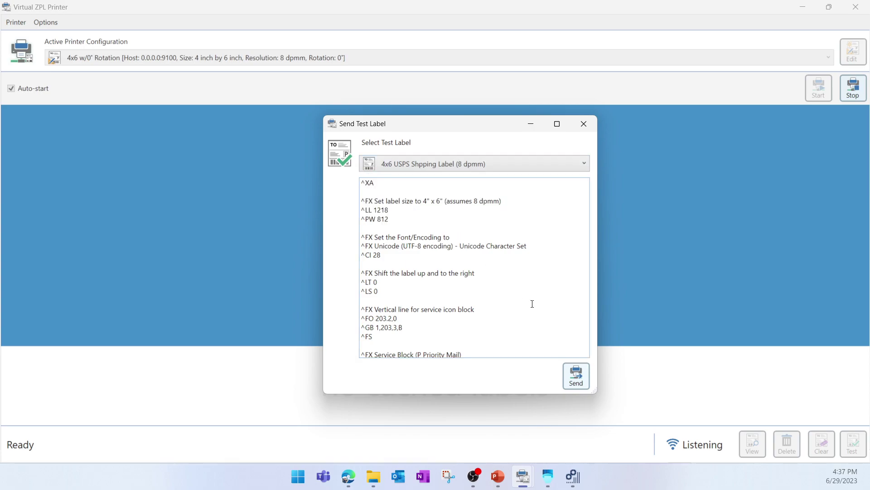
pyautogui.click(578, 379)
pyautogui.click(584, 124)
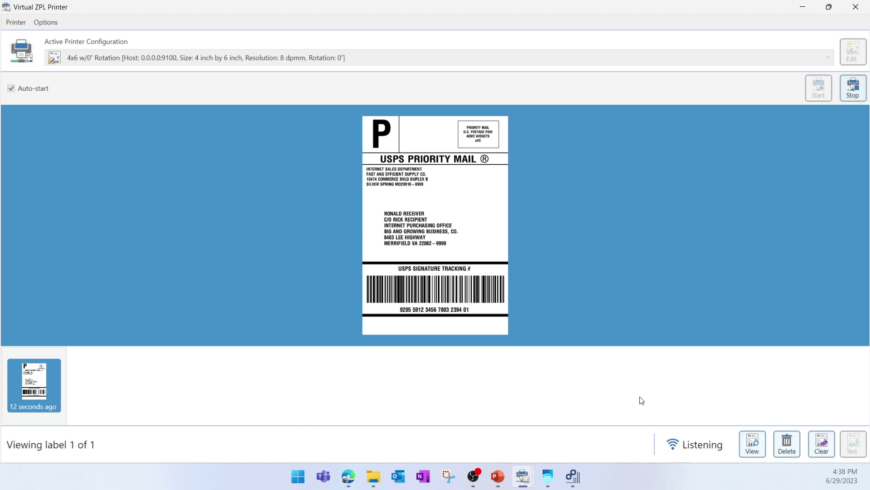
pyautogui.click(573, 476)
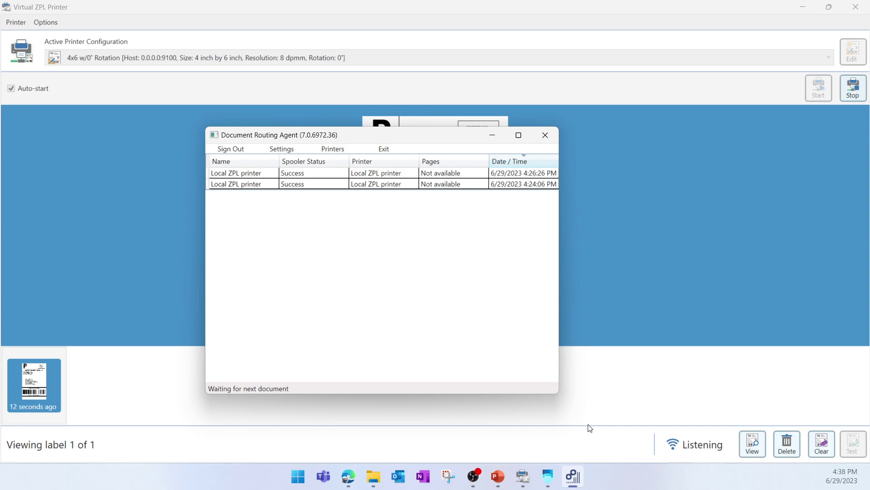
pyautogui.click(572, 481)
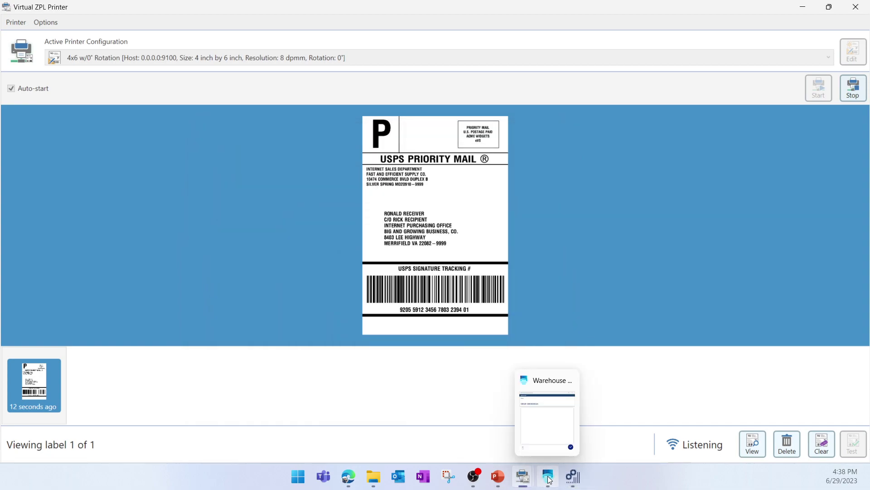
pyautogui.click(548, 476)
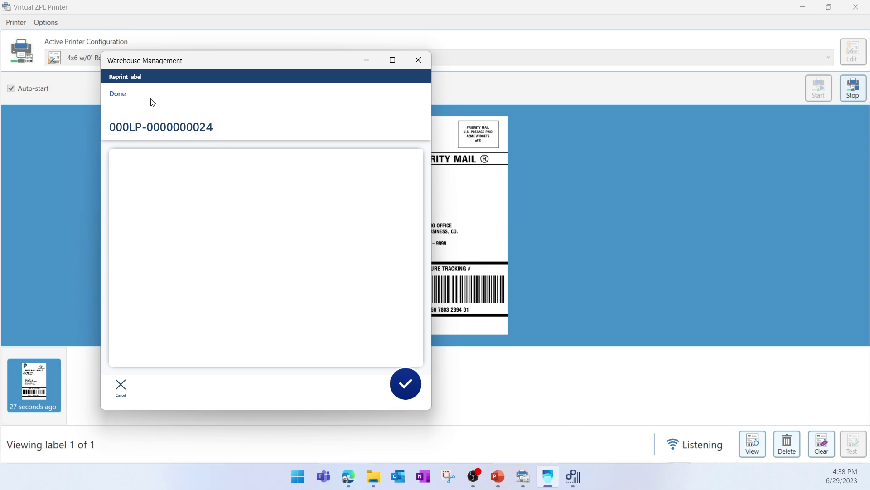
pyautogui.click(253, 125)
pyautogui.hotkey('ctrl', 'a')
pyautogui.hotkey('ctrl', 'v')
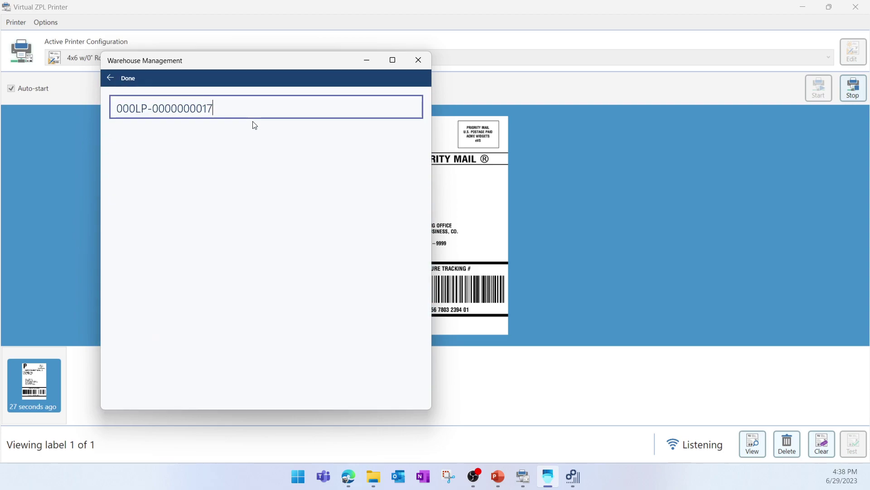
pyautogui.press('Return')
pyautogui.click(407, 384)
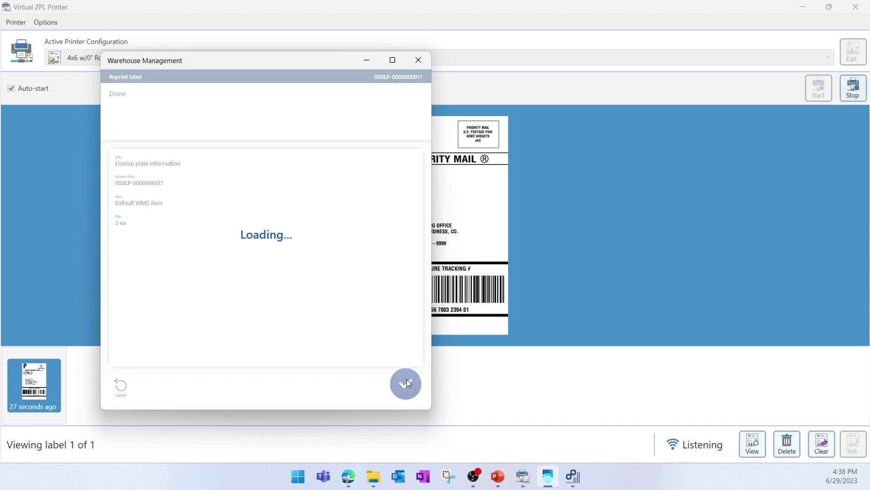
pyautogui.click(515, 396)
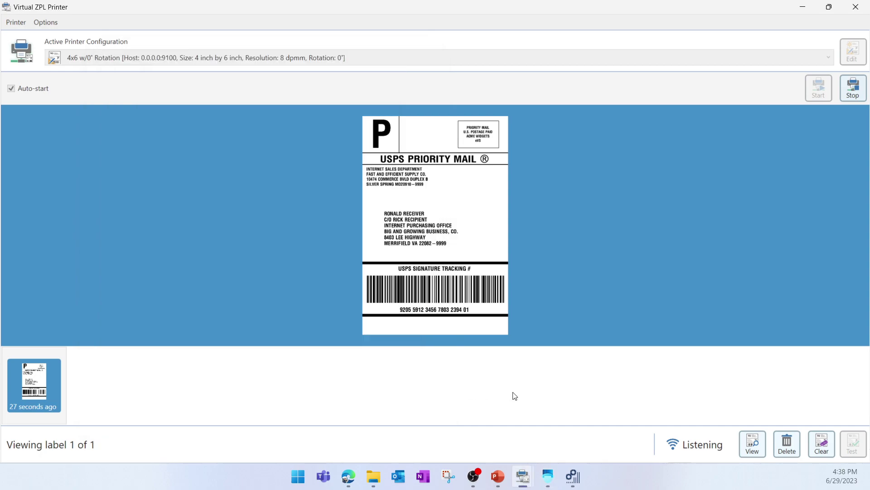